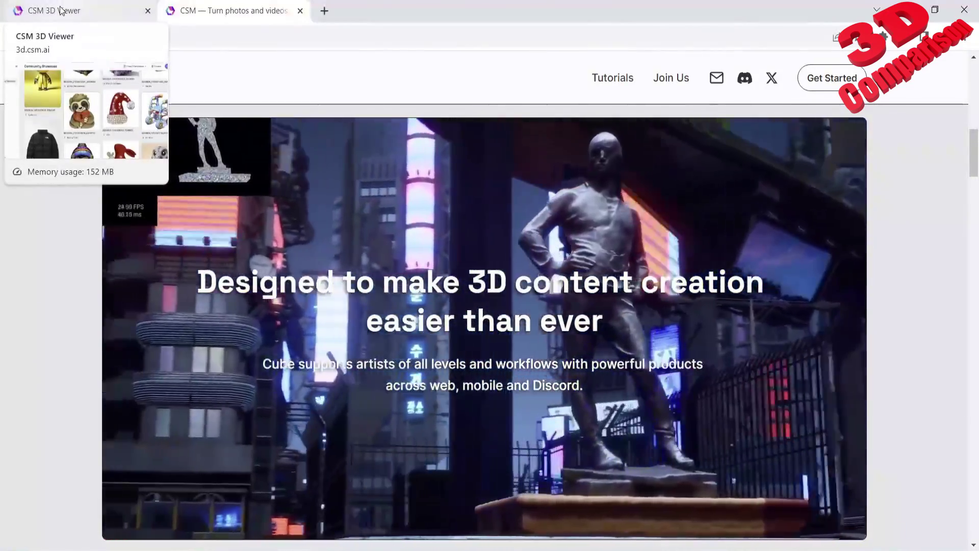
- Switch to the CSM Community Showcase page
left_click(60, 10)
- Open the yellow hazmat character's detail page in a new tab and rotate it to its side
scroll(292, 227, "up", 3)
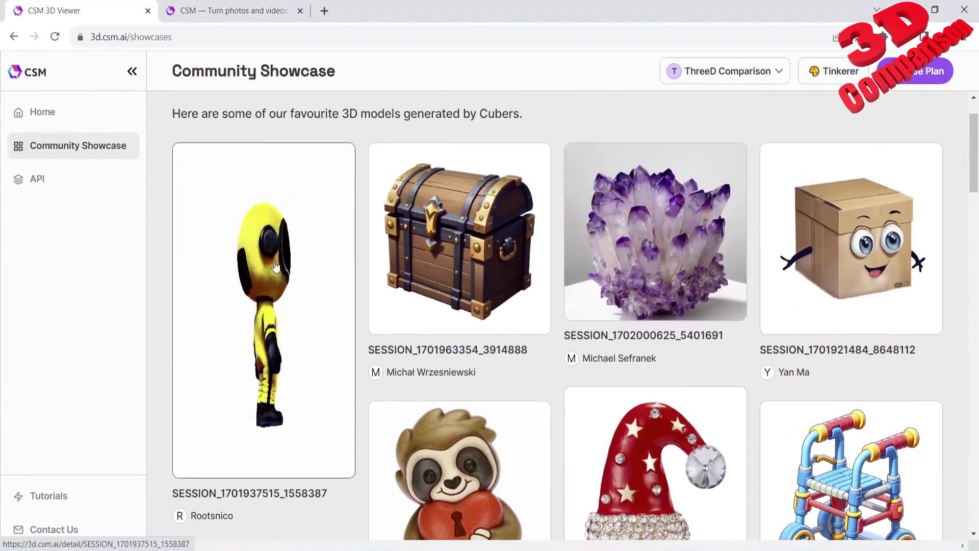
middle_click(260, 164)
left_click(214, 10)
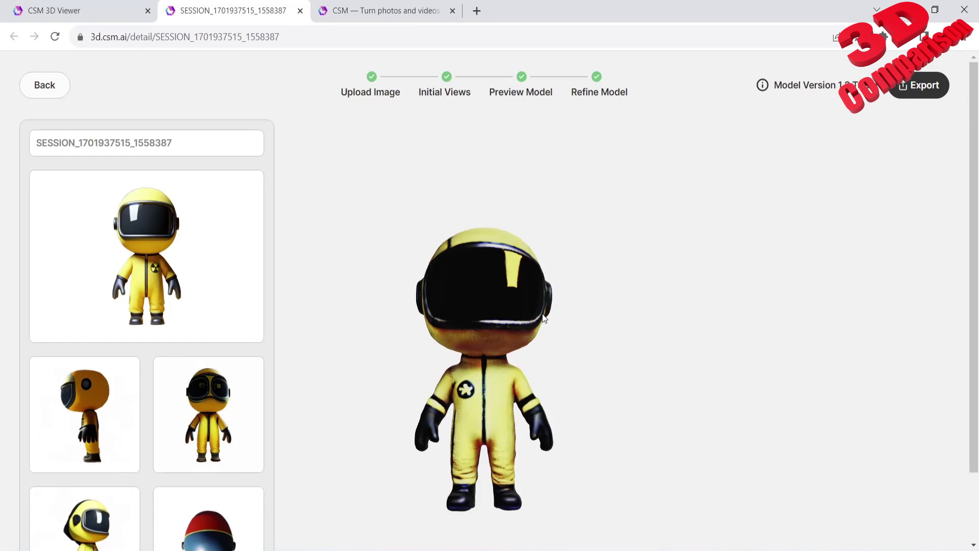
left_click_drag(562, 349, 476, 347)
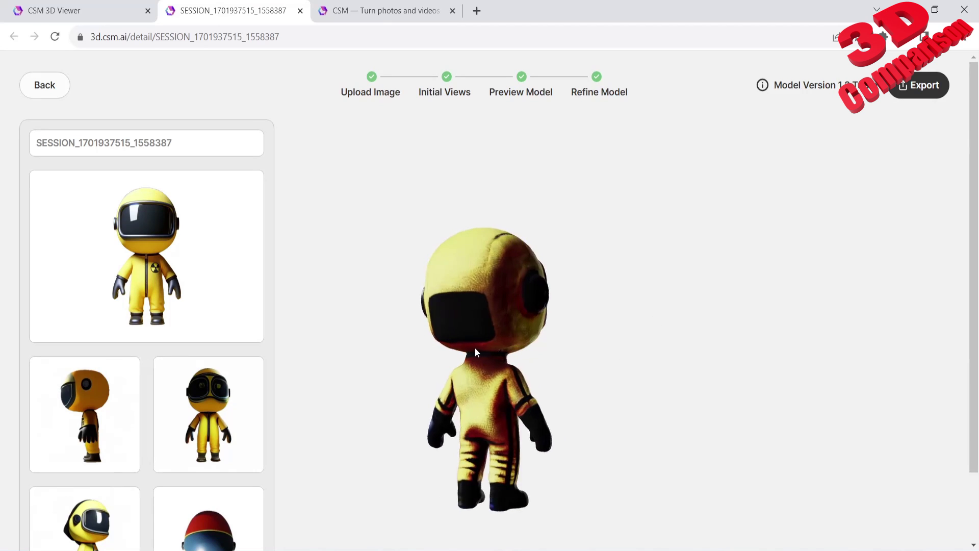
- Download the character's refined mesh as GLB and open its uploaded and input images
left_click(918, 85)
left_click(816, 285)
left_click(857, 292)
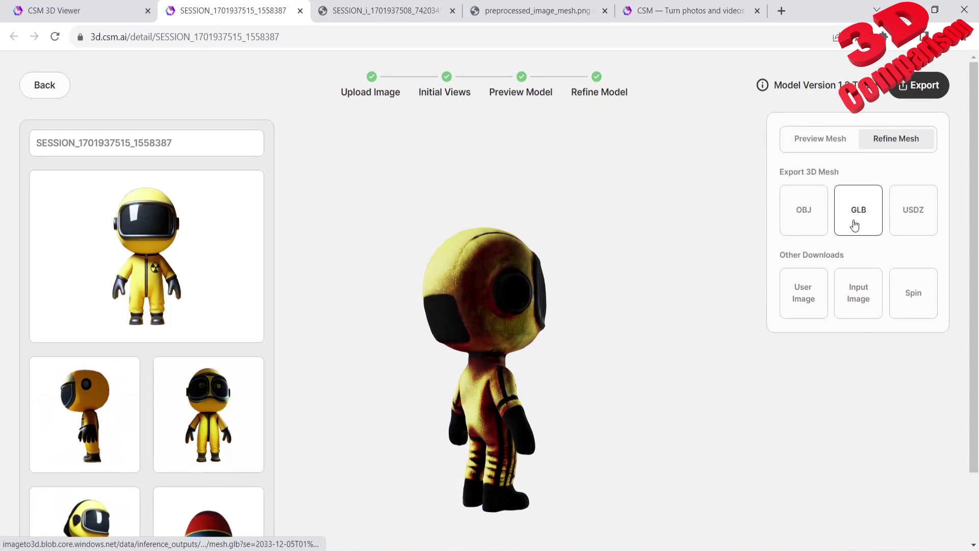
left_click(853, 223)
- View the uploaded character image at full size, then close both image tabs
left_click(387, 10)
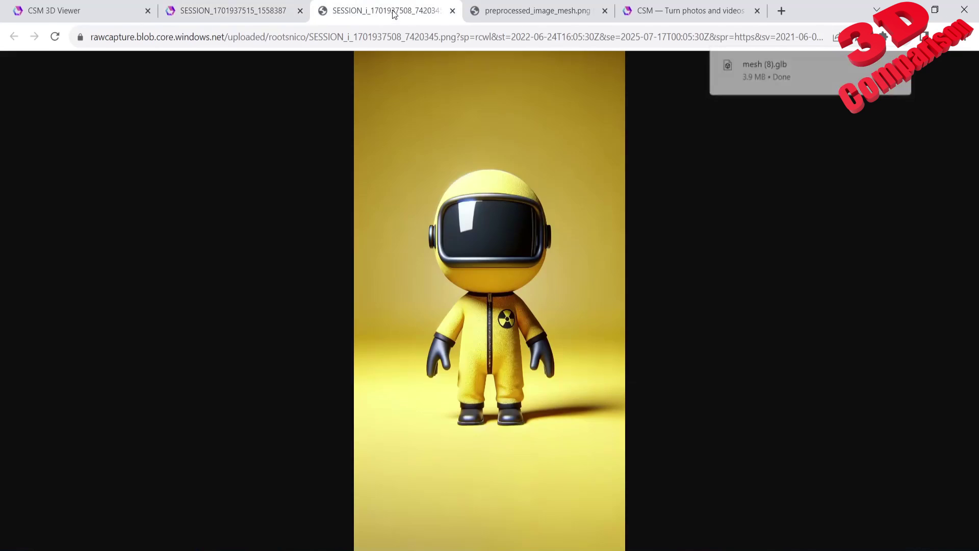
left_click(510, 213)
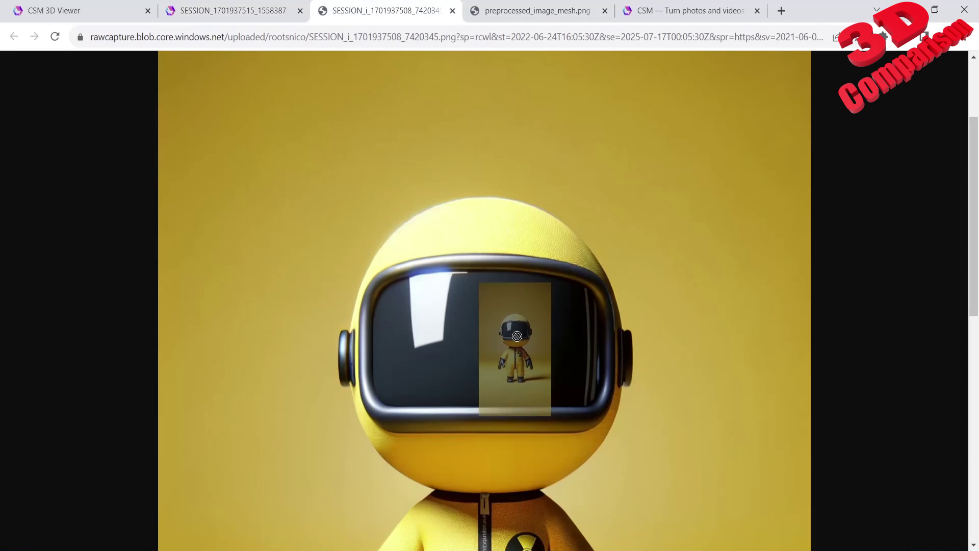
scroll(579, 387, "down", 5)
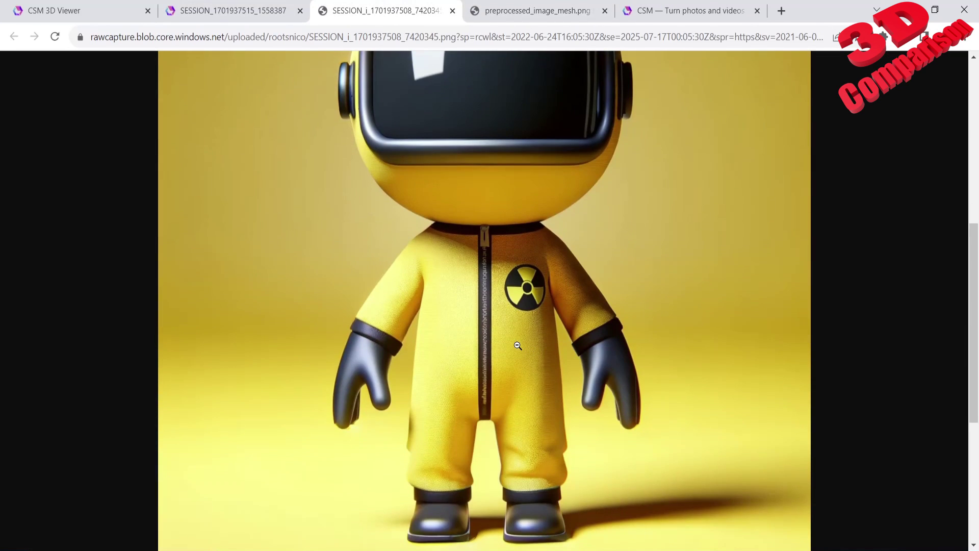
scroll(499, 343, "up", 4)
left_click(453, 10)
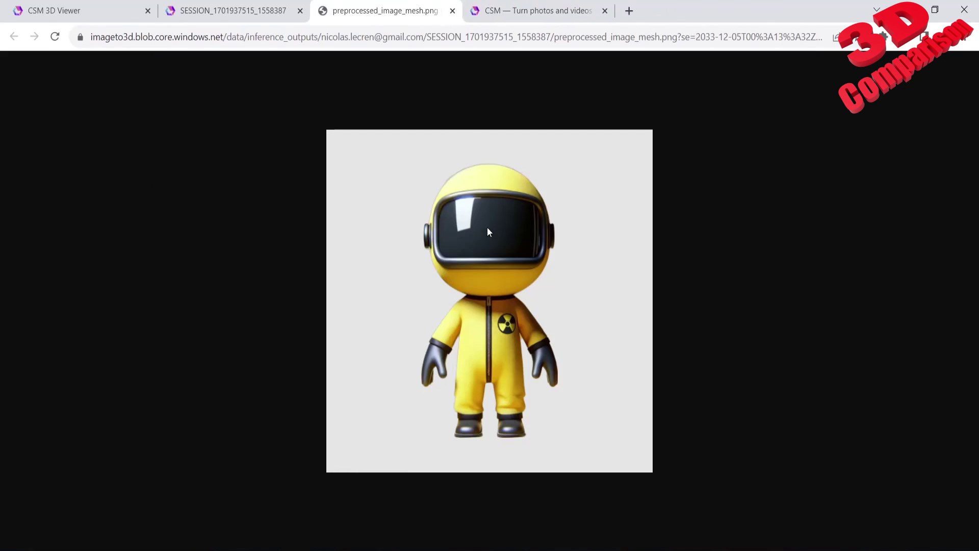
left_click(453, 10)
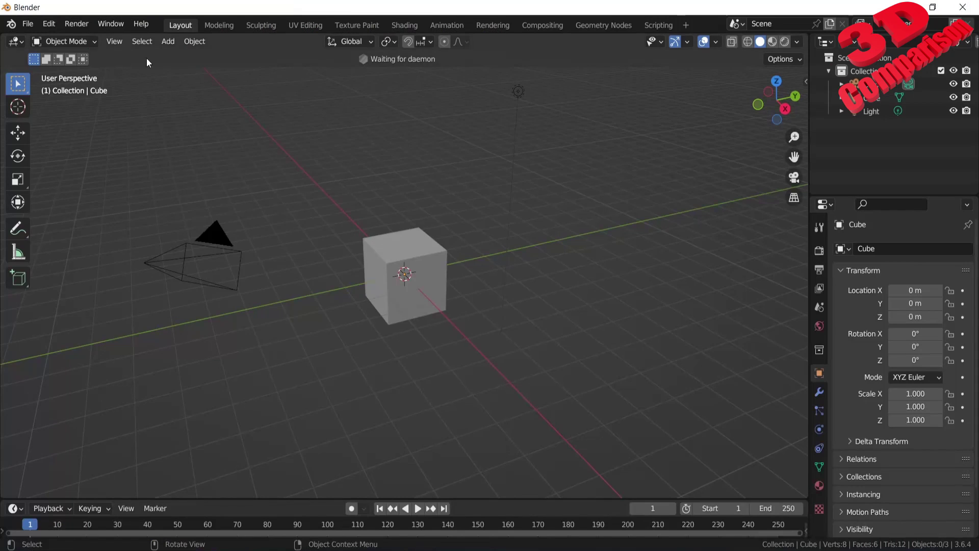
left_click(28, 24)
- Import mesh (8).glb from Downloads as a glTF 2.0 file
mouse_move(83, 212)
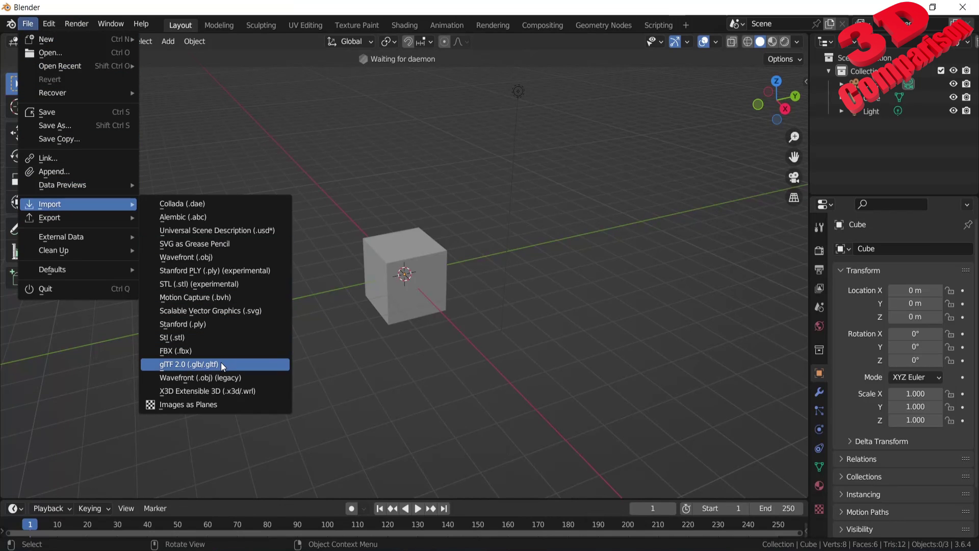
left_click(255, 366)
left_click(210, 218)
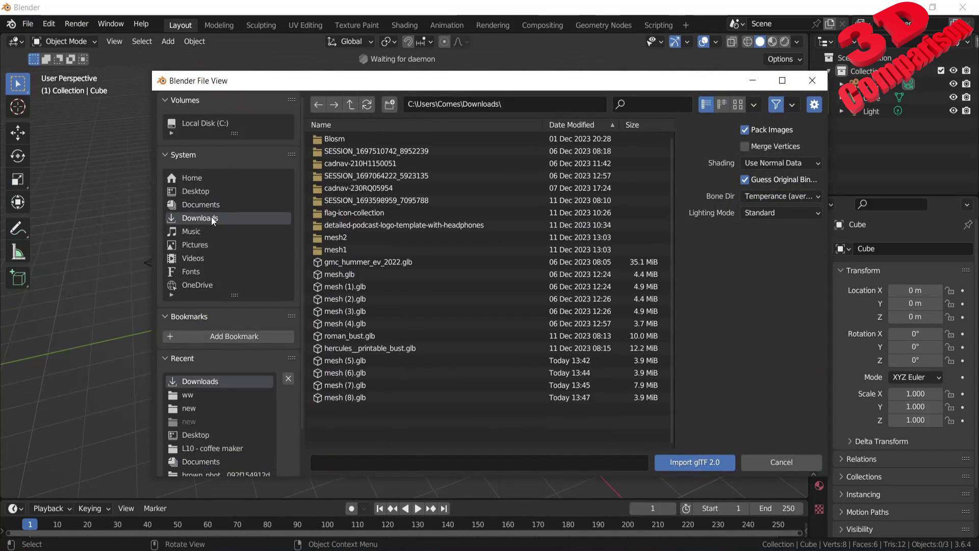
left_click(362, 399)
left_click(691, 467)
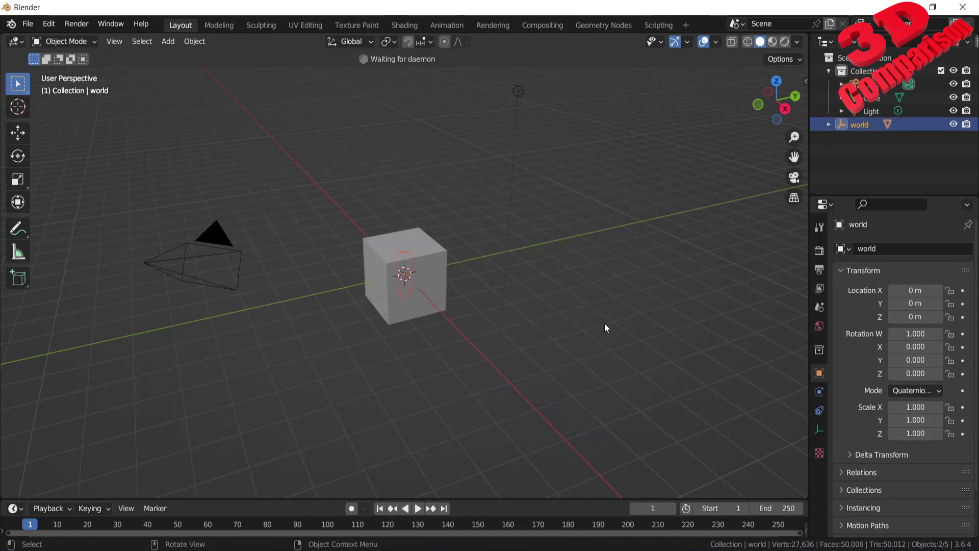
- Switch to material preview shading and delete the default cube
middle_click_drag(443, 286, 565, 237)
left_click(772, 41)
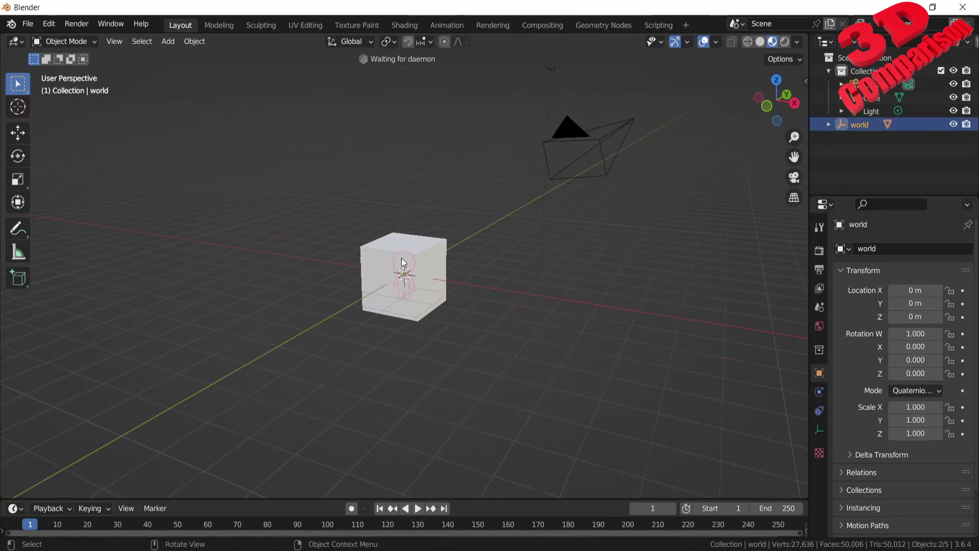
left_click(477, 305)
key("Delete")
- Raise the hazmat character along Z to 0.71071 m above the grid
left_click(416, 238)
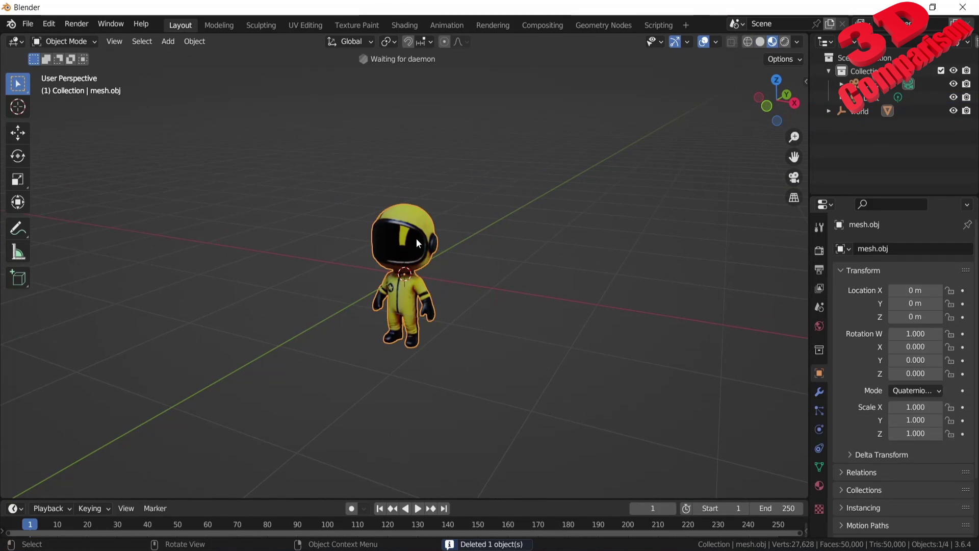
key("g")
key("z")
left_click(431, 179)
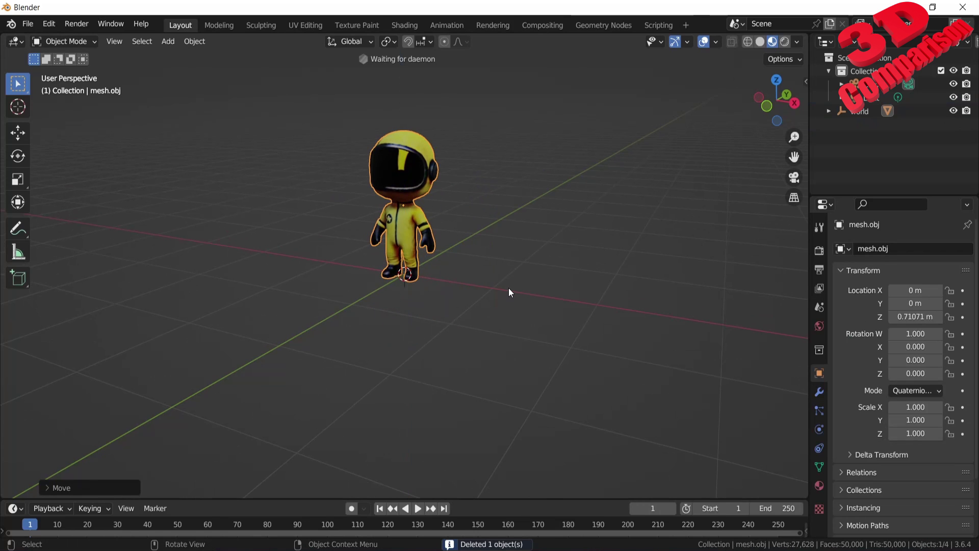
scroll(427, 264, "up", 4)
middle_click_drag(427, 265, 419, 296)
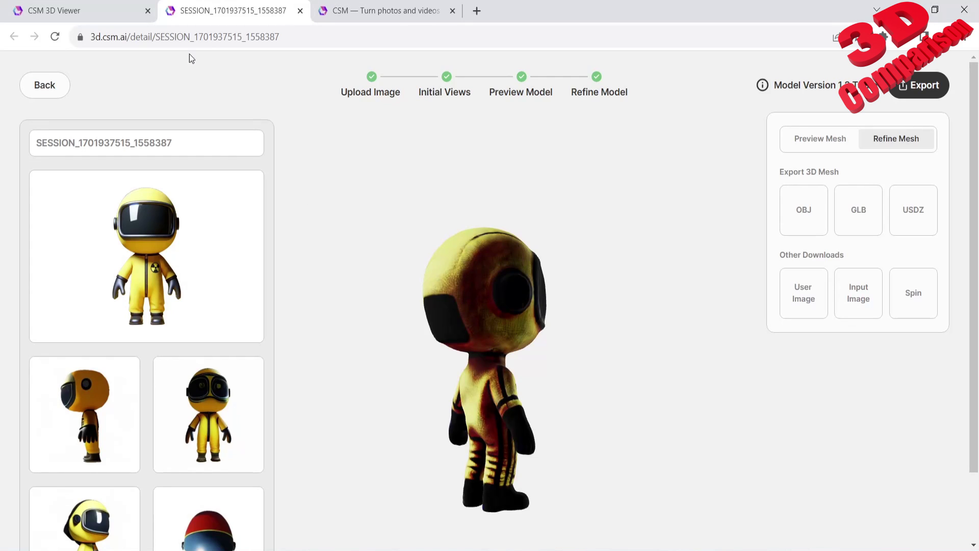
- Close the character page and open the Santa hat and another showcase model in new tabs
left_click(299, 12)
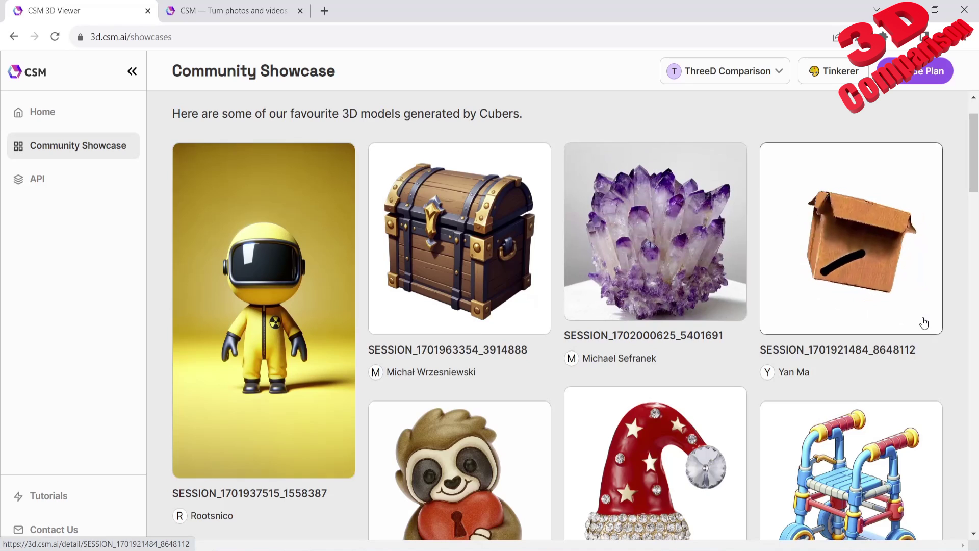
scroll(924, 323, "down", 4)
middle_click(663, 289)
scroll(665, 295, "down", 1)
scroll(666, 294, "down", 3)
middle_click(841, 346)
left_click(238, 12)
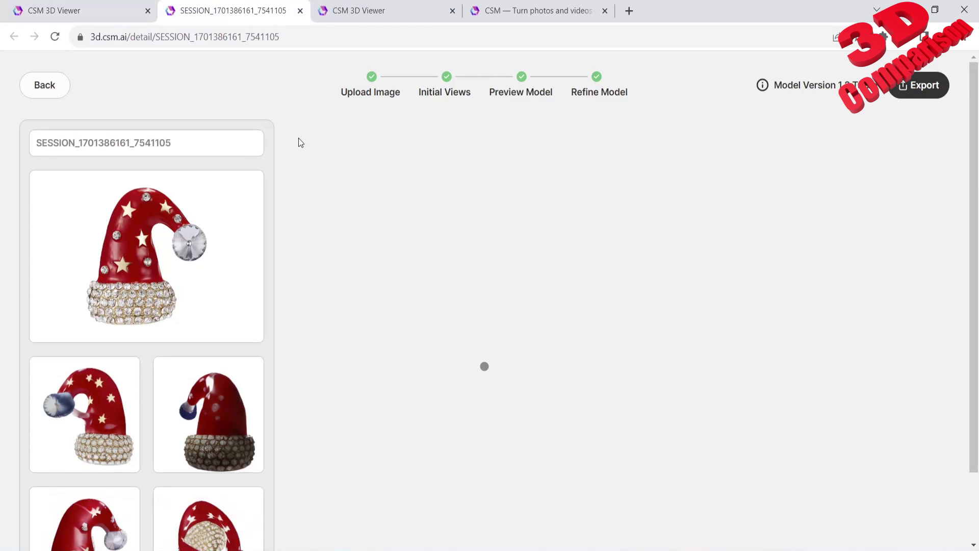
- Export the Santa hat as GLB, review its raw and preprocessed images, then close them
left_click_drag(433, 339, 622, 383)
left_click(918, 85)
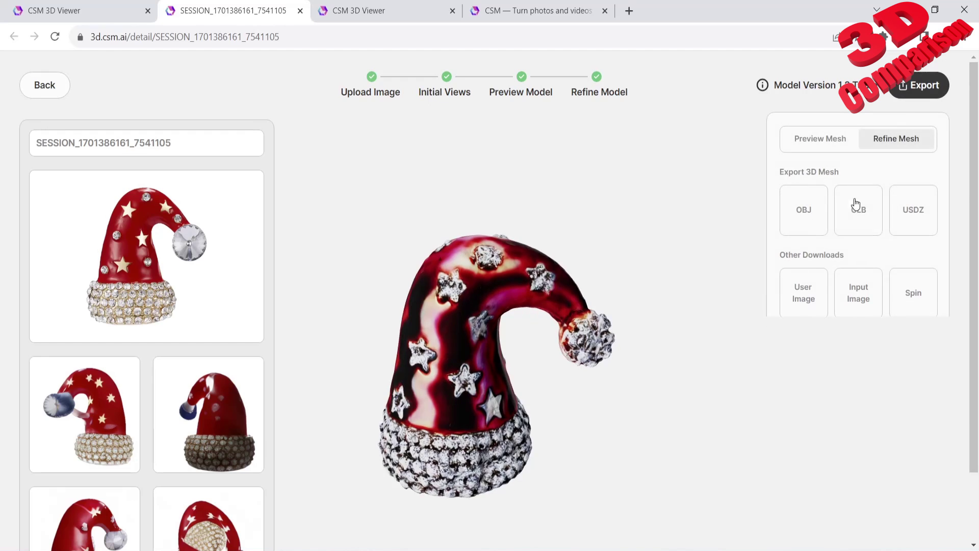
left_click(840, 295)
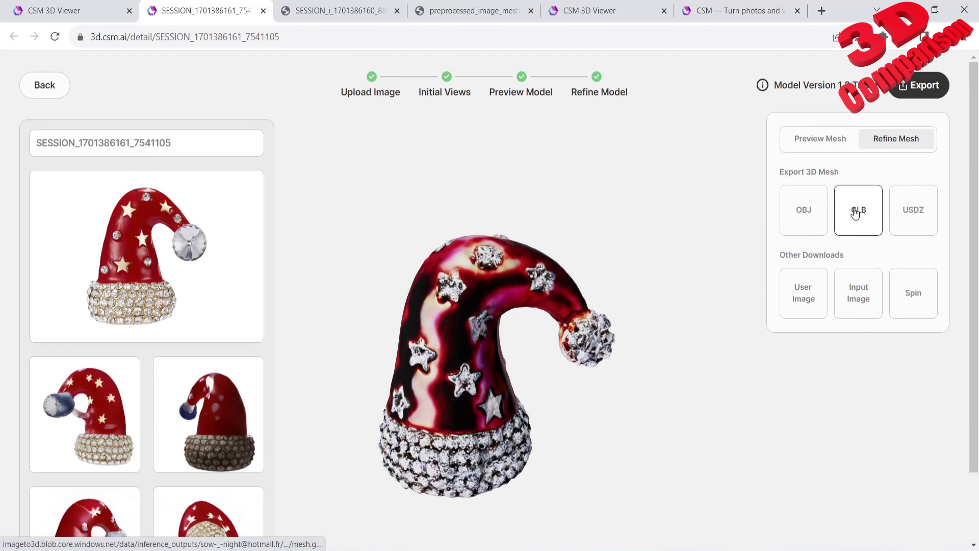
left_click(345, 13)
left_click(464, 11)
left_click(363, 11)
left_click(397, 10)
left_click(404, 11)
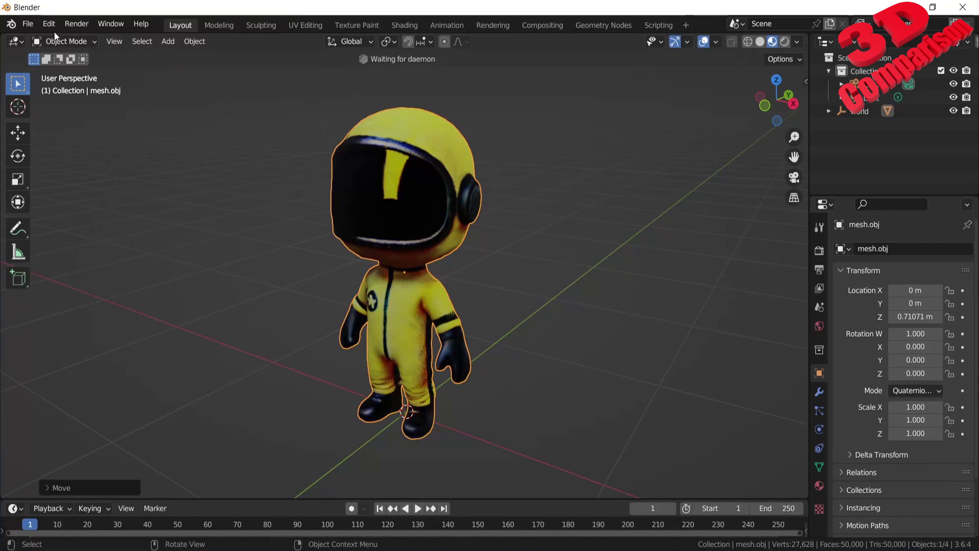
- Import the Santa hat from mesh (9).glb as a glTF 2.0 file
left_click(29, 25)
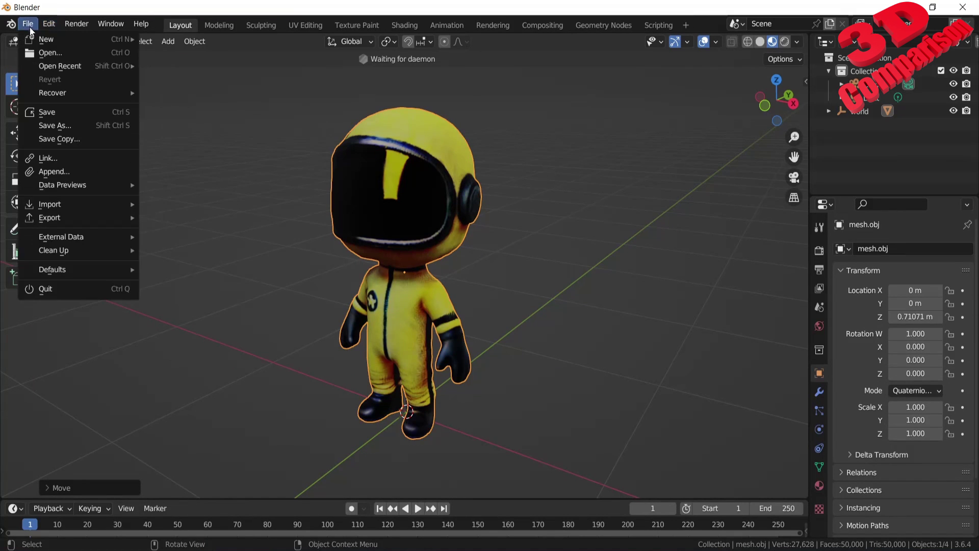
mouse_move(72, 207)
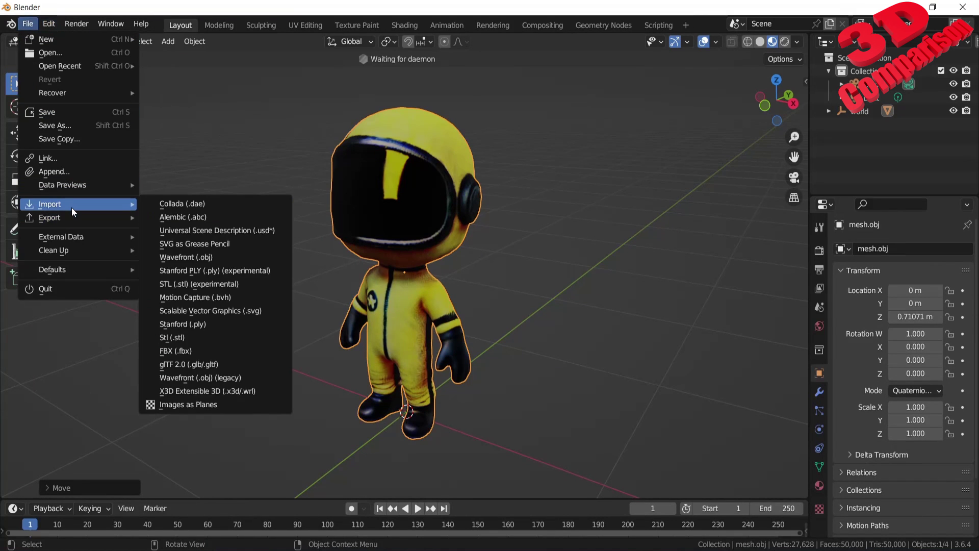
left_click(222, 362)
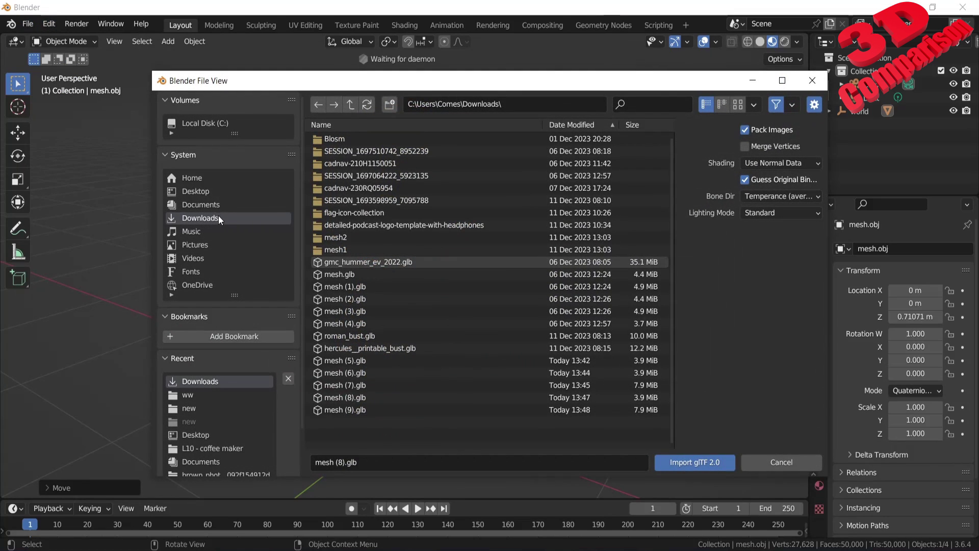
left_click(360, 409)
left_click(680, 463)
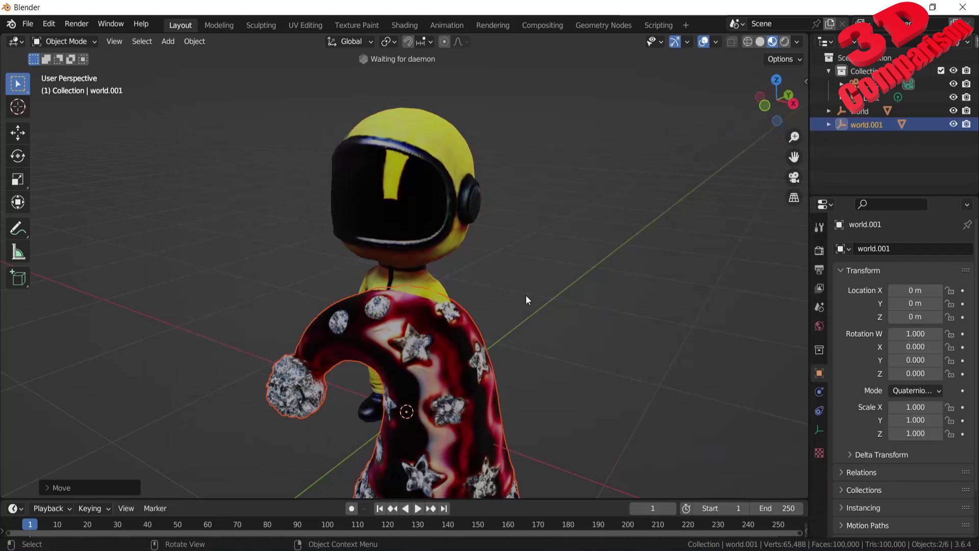
- Raise the hat above the character along Z and shrink it in top view
scroll(521, 298, "down", 1)
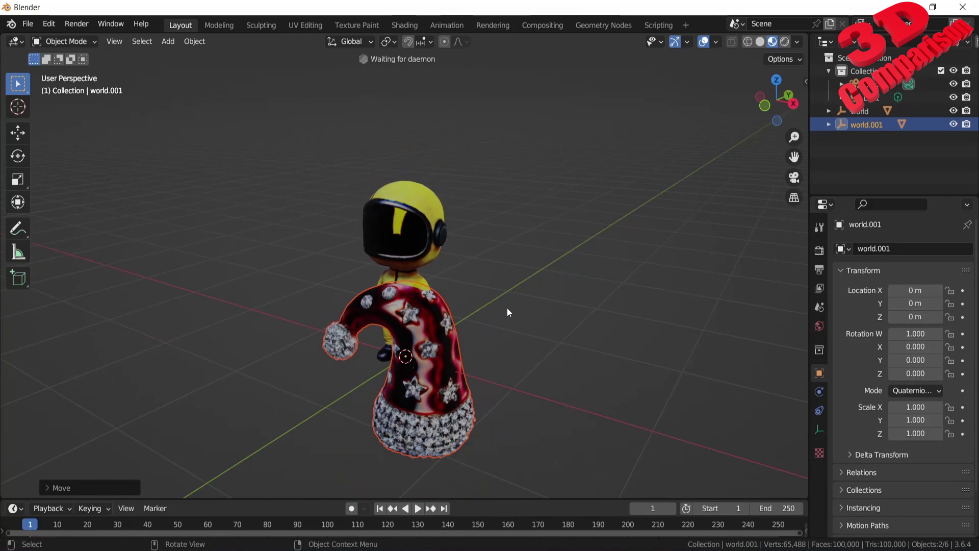
key("g")
key("z")
left_click(494, 139)
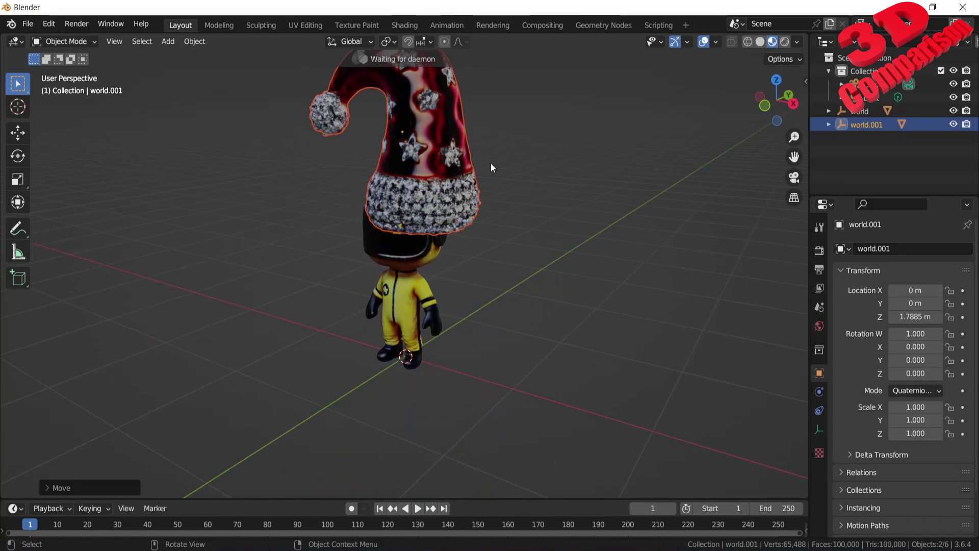
key("KP_7")
key("s")
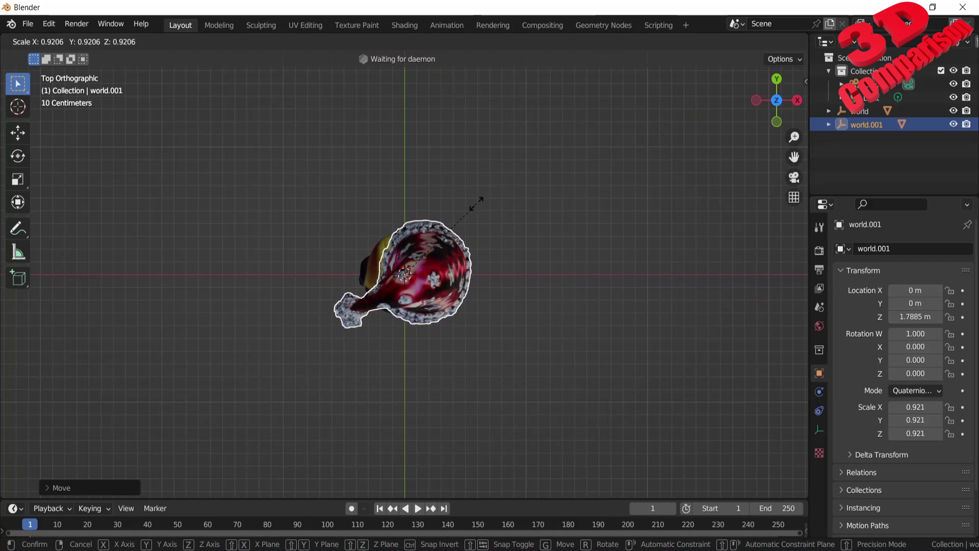
left_click(437, 221)
middle_click_drag(437, 221, 452, 179)
- Lower the hat onto the helmet and scale it up to fit the head
key("g")
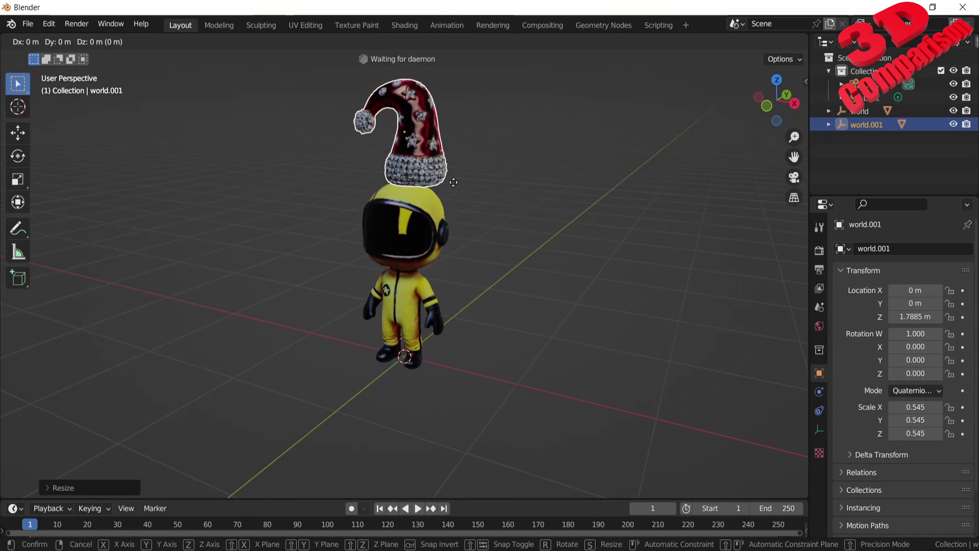
key("z")
left_click(456, 207)
middle_click_drag(455, 198, 579, 280)
key("s")
left_click(659, 246)
- Tilt the hat around the X axis and shift it sideways along X
key("r")
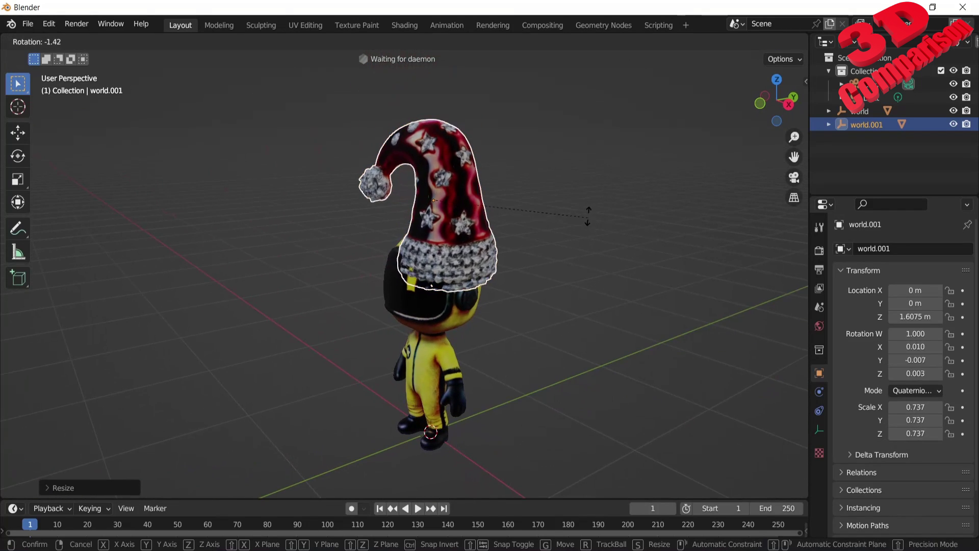
key("x")
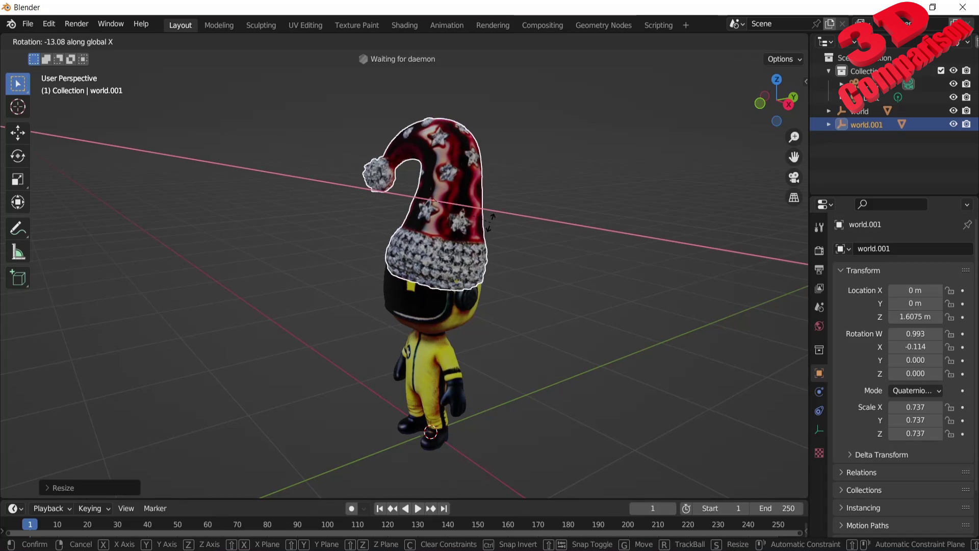
left_click(514, 274)
middle_click_drag(514, 274, 549, 249)
key("g")
key("x")
left_click(574, 278)
left_click(576, 260)
- Raise the hat slightly along Z so it sits snugly on the helmet
left_click(442, 231)
key("g")
key("z")
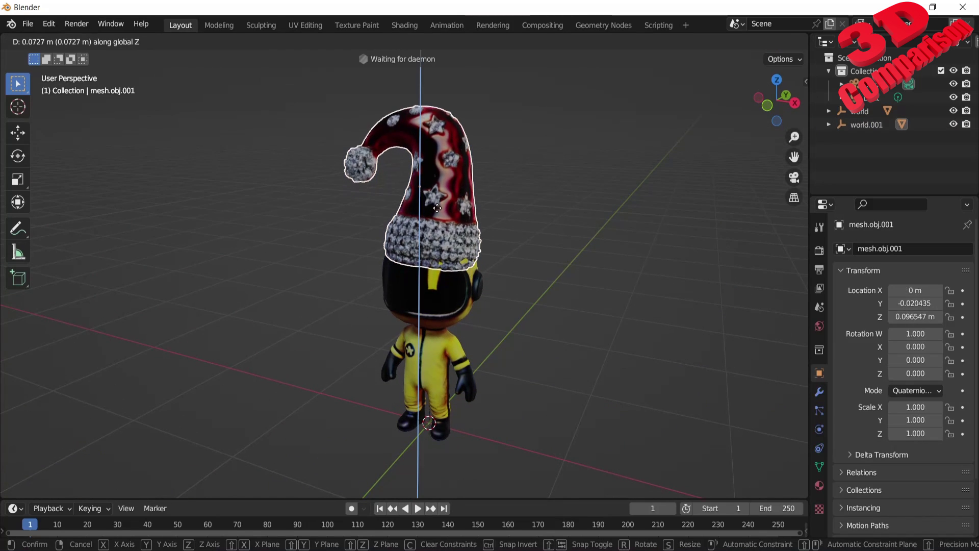
left_click(567, 284)
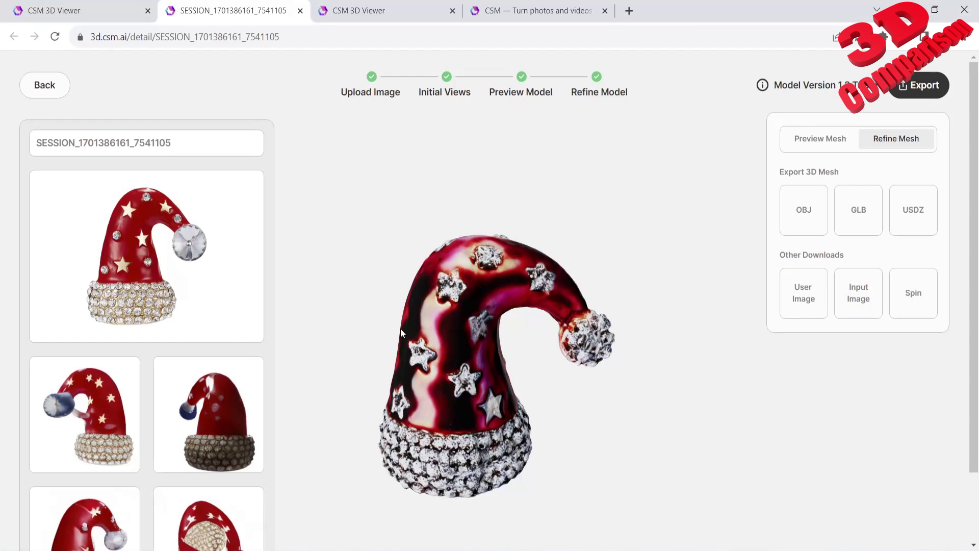
- Close the hat session tab and spin the dinosaur model to inspect its back and front
left_click(301, 11)
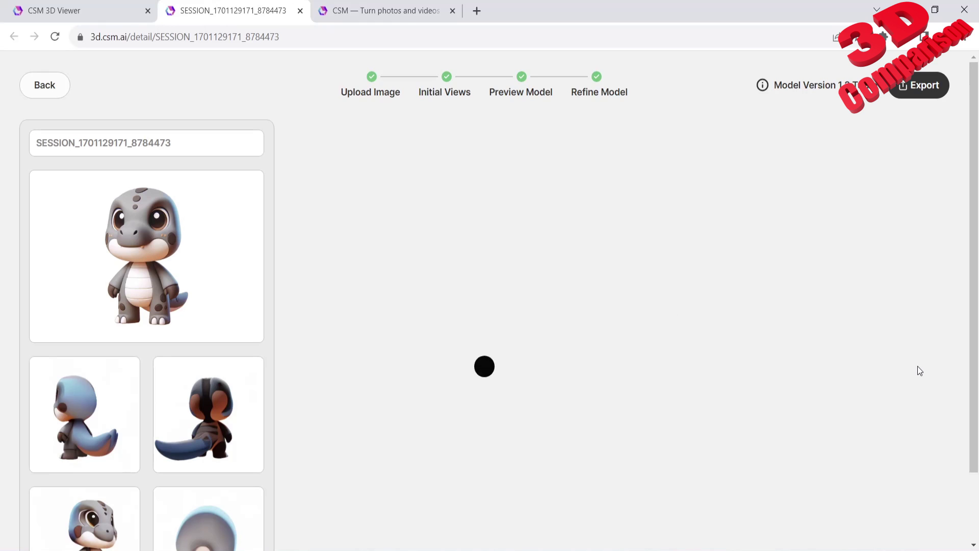
left_click_drag(466, 349, 719, 359)
left_click_drag(642, 364, 466, 354)
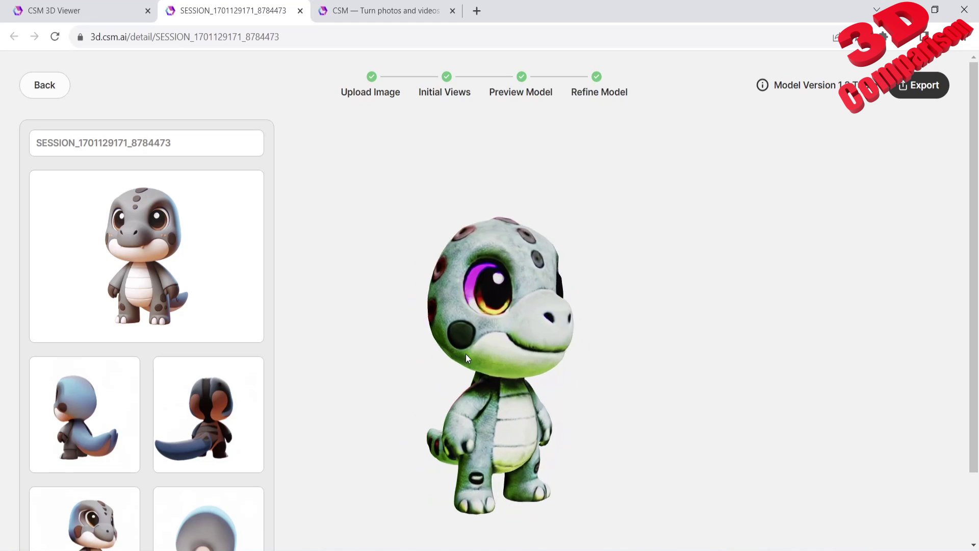
- Download the dinosaur as GLB and view its uploaded and preprocessed images
left_click(921, 92)
left_click(802, 284)
left_click(841, 288)
left_click(851, 214)
left_click(357, 10)
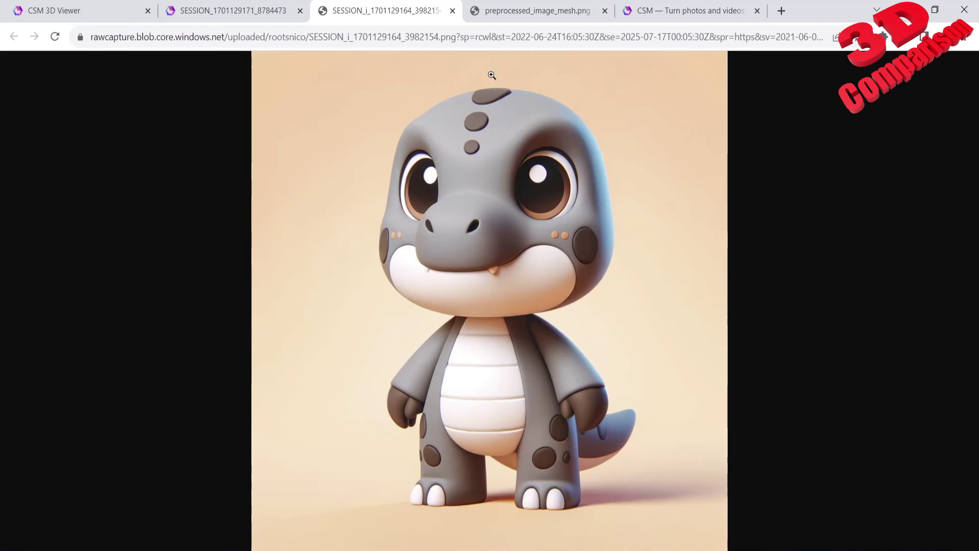
left_click(512, 15)
left_click(400, 15)
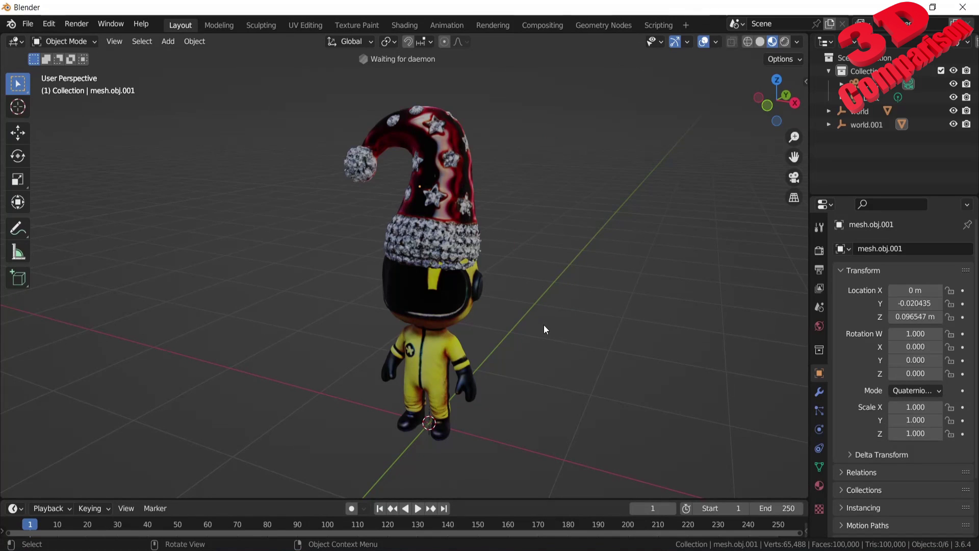
- Import the baby dinosaur from mesh (10).glb as a glTF 2.0 file
left_click(28, 24)
mouse_move(60, 200)
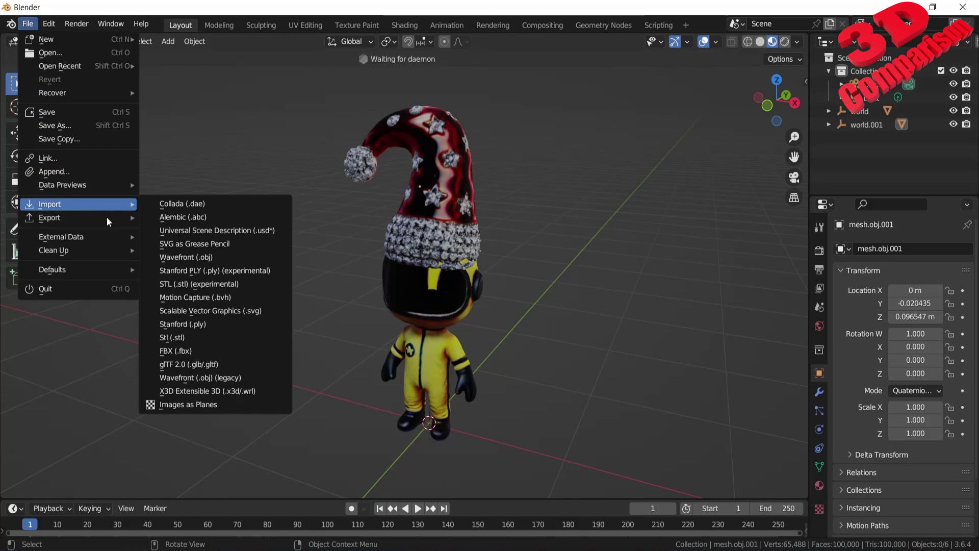
left_click(213, 363)
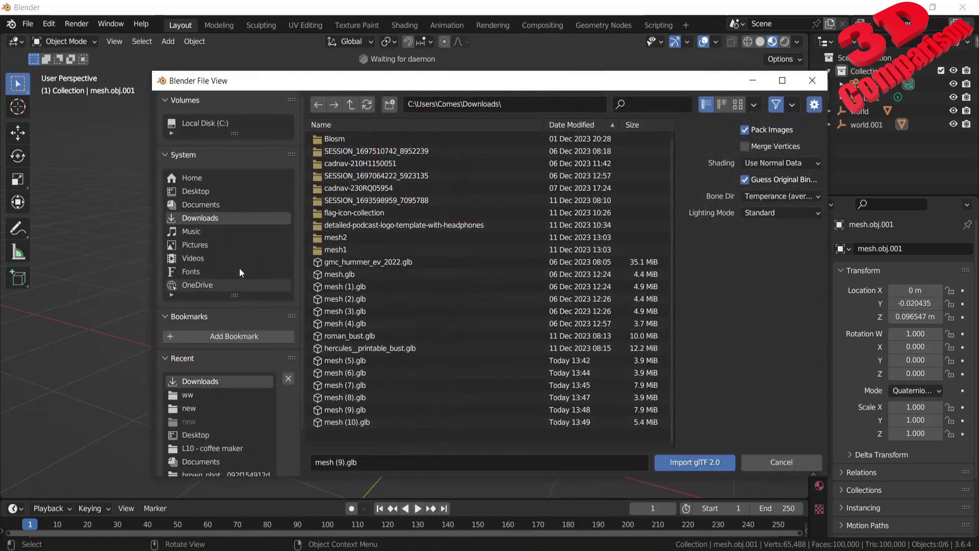
left_click(366, 422)
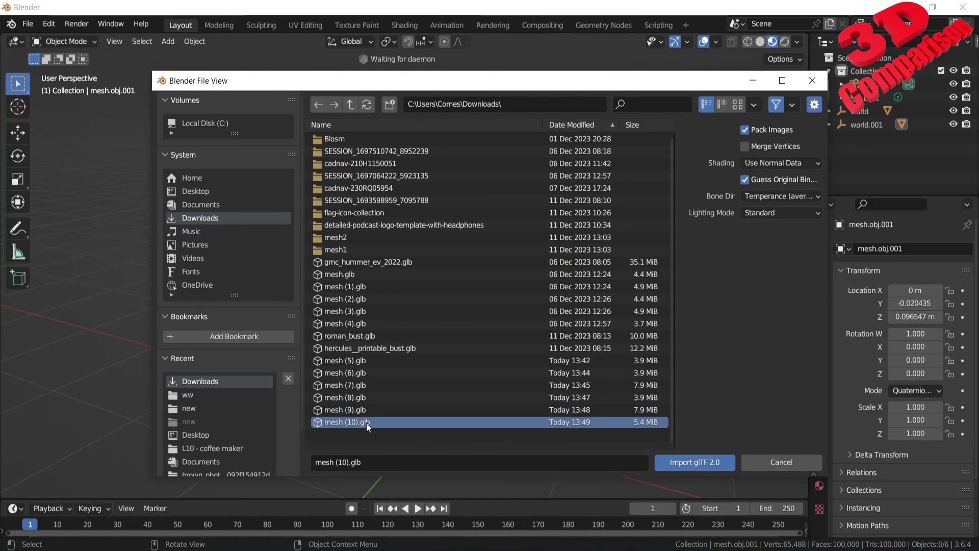
left_click(694, 462)
- Raise the dinosaur to 0.73259 m and turn it around the Z axis
scroll(493, 353, "down", 4)
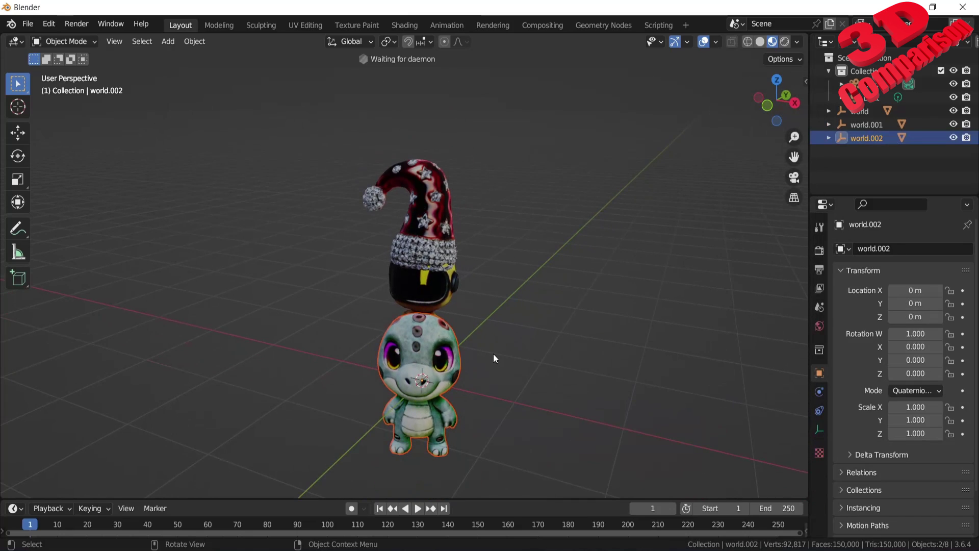
key("g")
key("z")
left_click(526, 294)
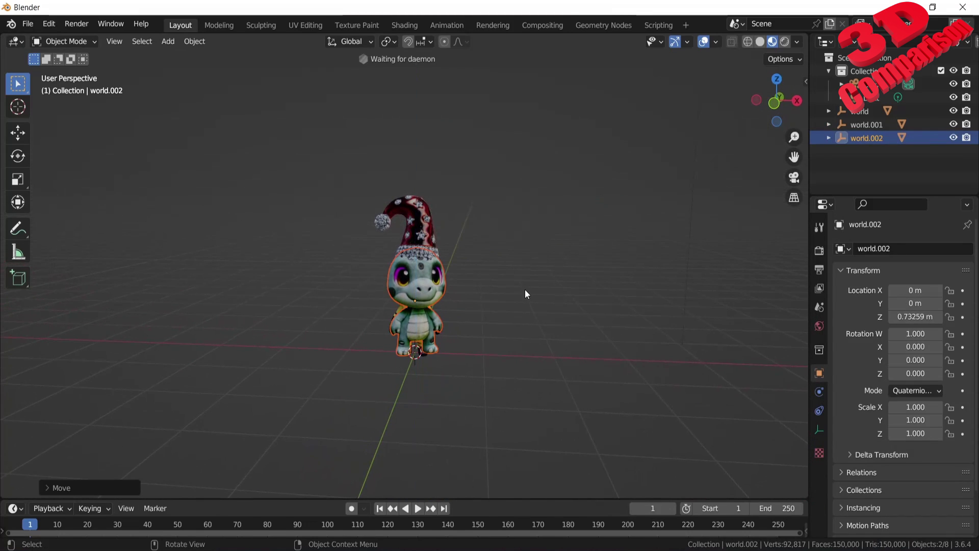
key("r")
key("z")
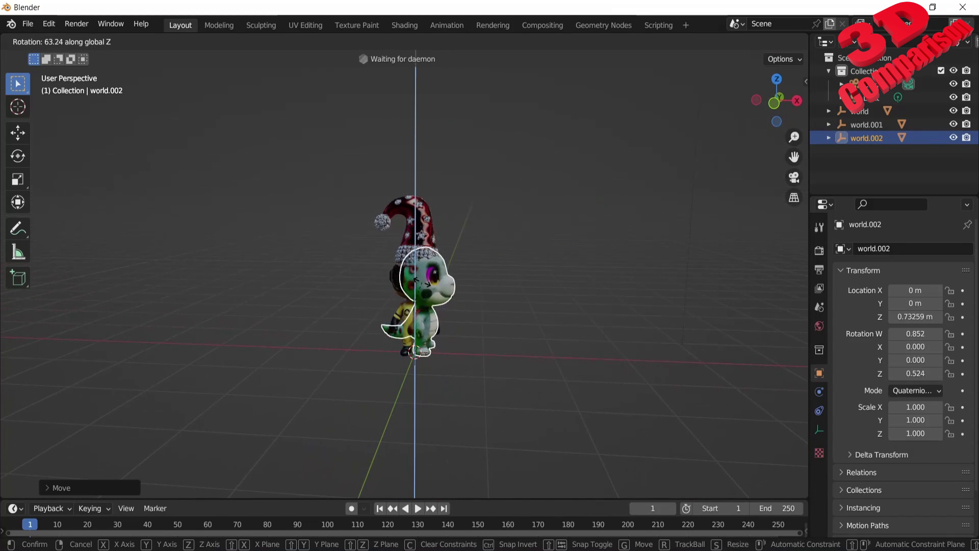
left_click(426, 290)
- Move the dinosaur along X to -1.1953 m beside the hatted character
key("g")
key("x")
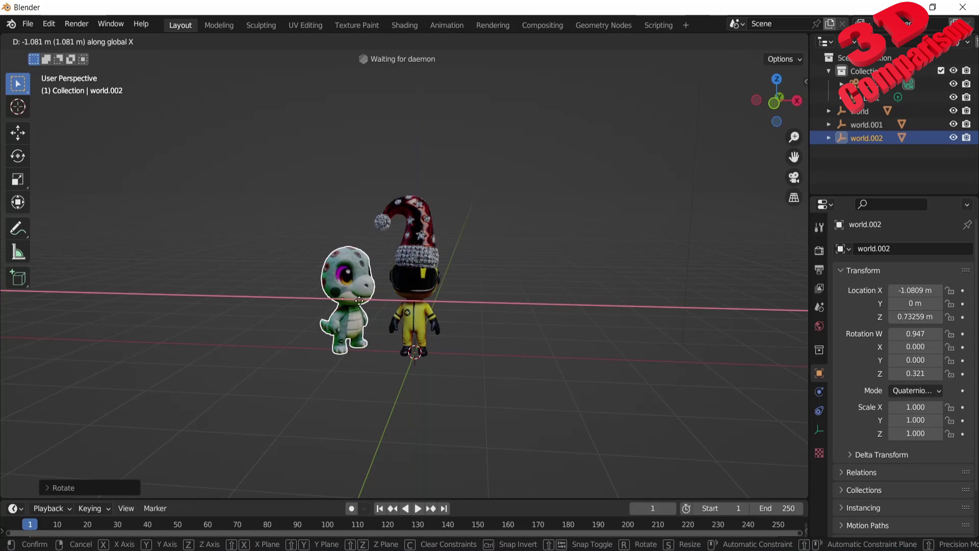
left_click(464, 295)
left_click(464, 294)
scroll(397, 281, "up", 6)
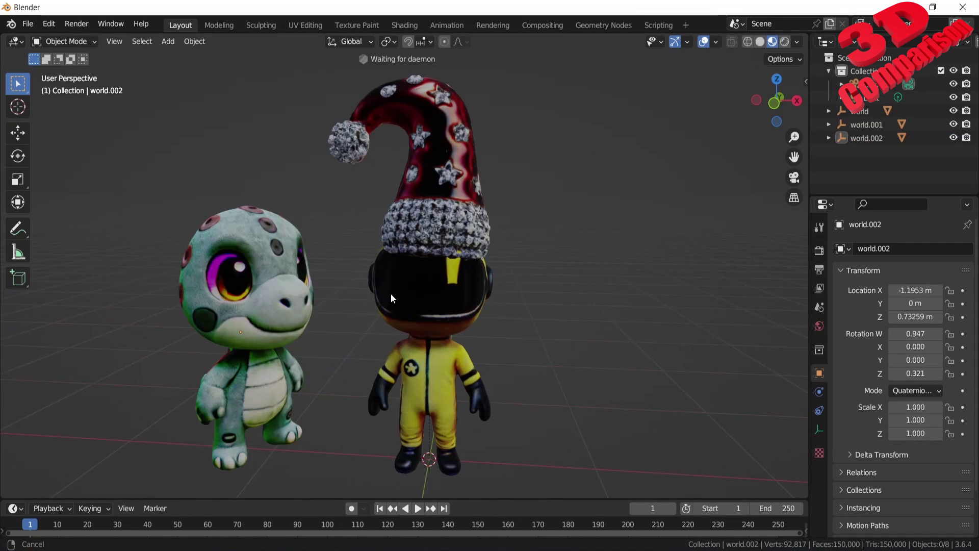
mouse_move(491, 287)
middle_mouse_down()
mouse_move(445, 273)
mouse_move(486, 271)
mouse_move(473, 282)
middle_mouse_up()
scroll(473, 282, "down", 1)
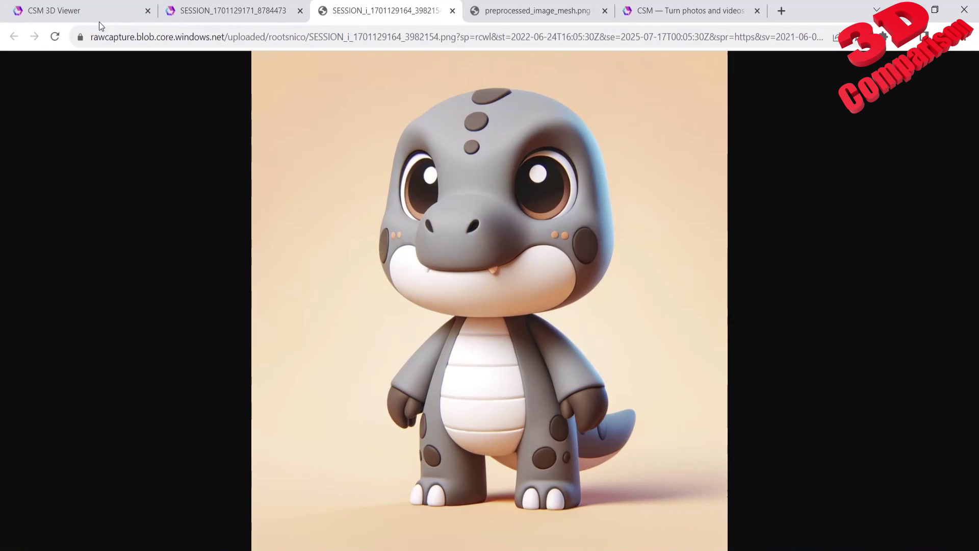
left_click(98, 16)
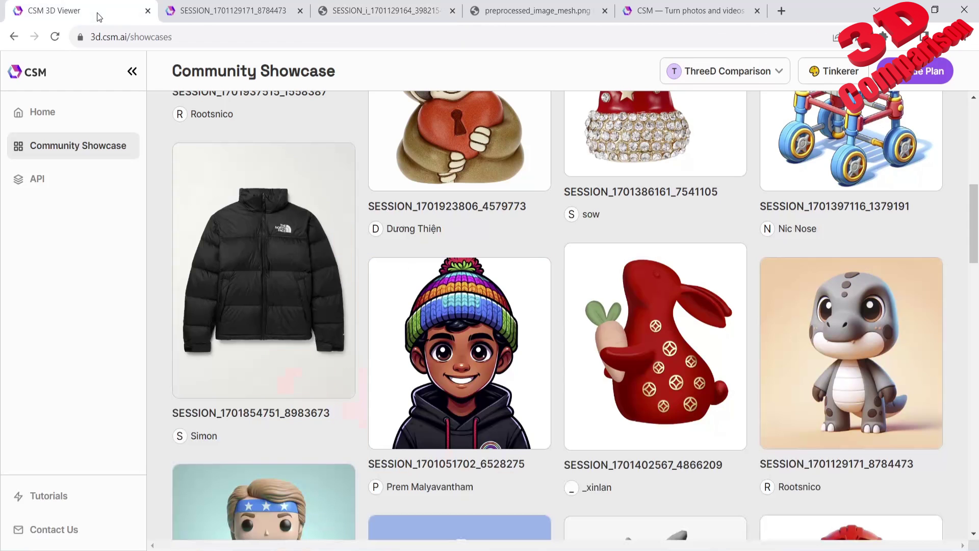
scroll(955, 326, "down", 3)
scroll(903, 347, "down", 10)
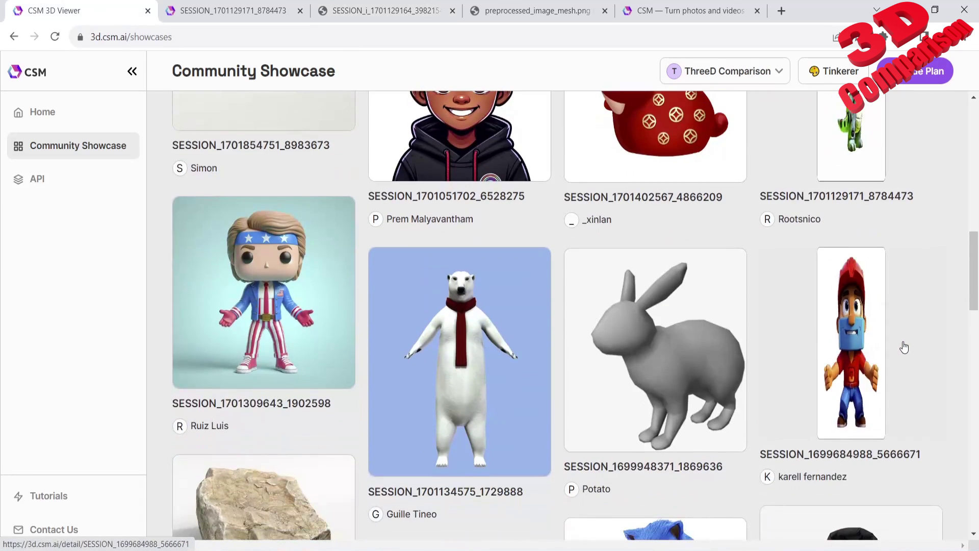
scroll(905, 346, "down", 3)
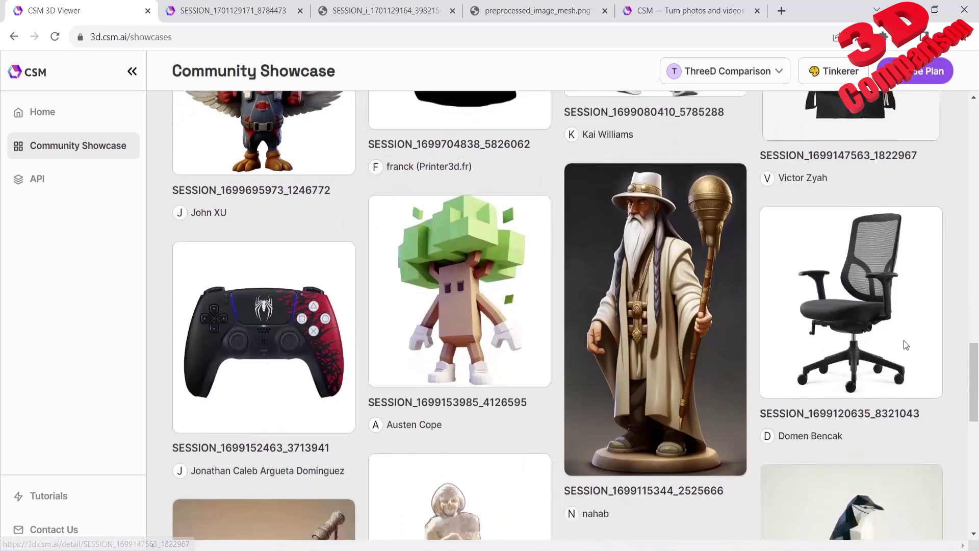
scroll(904, 346, "down", 2)
scroll(905, 346, "down", 8)
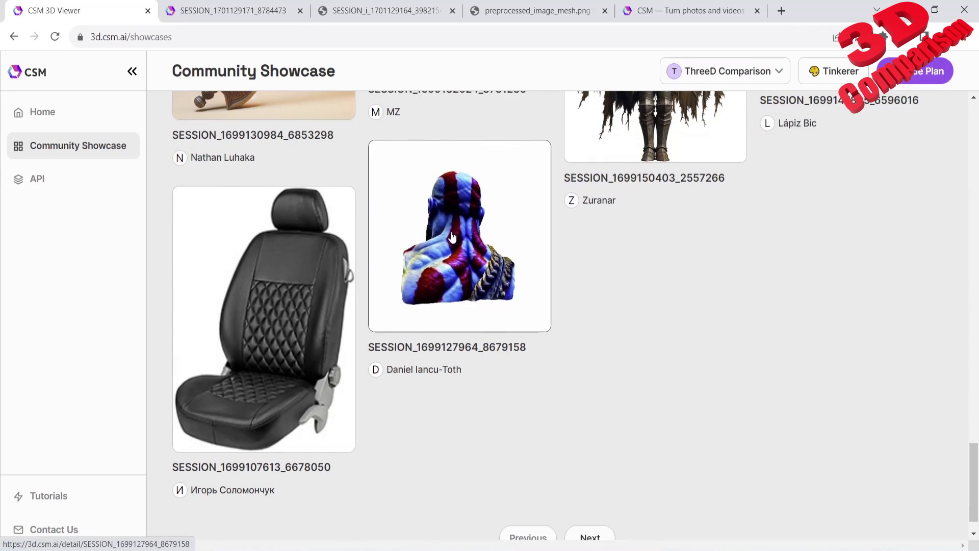
left_click(503, 270)
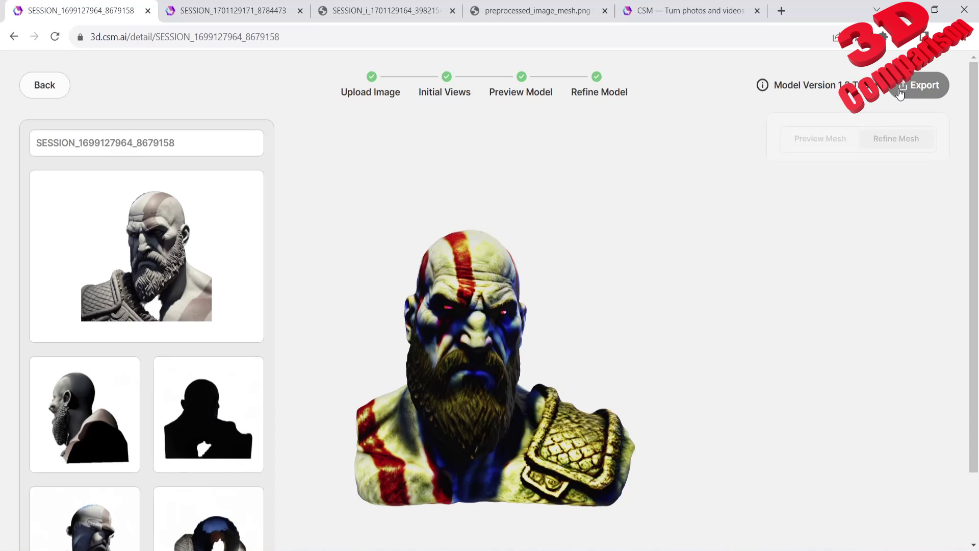
- Open the bust's User Image and Input Image tabs, compare them, and return to the session page
left_click(804, 293)
left_click(858, 292)
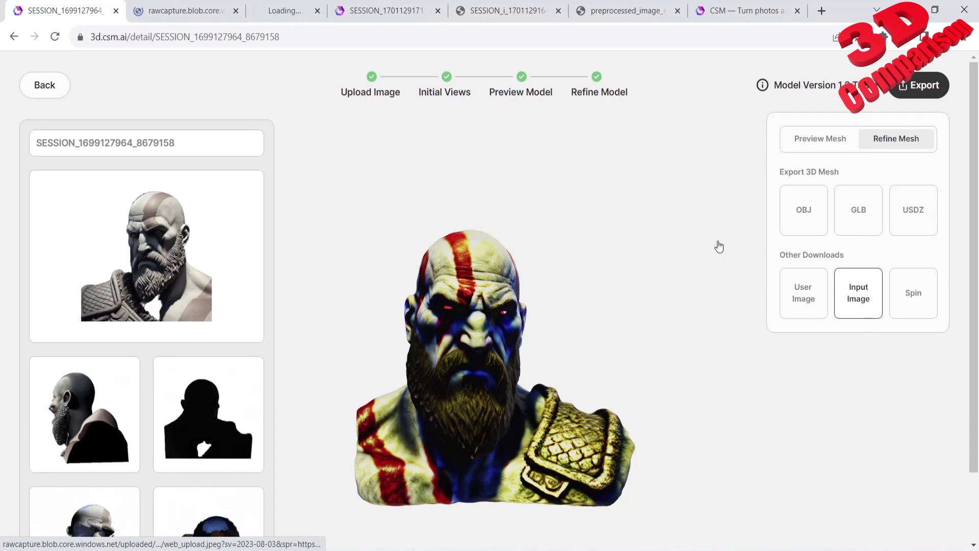
left_click(192, 12)
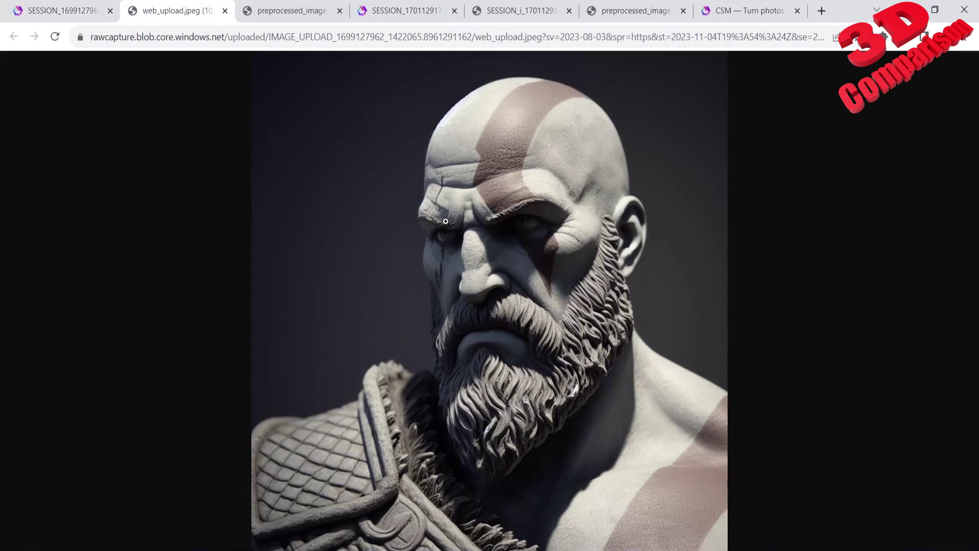
left_click(289, 10)
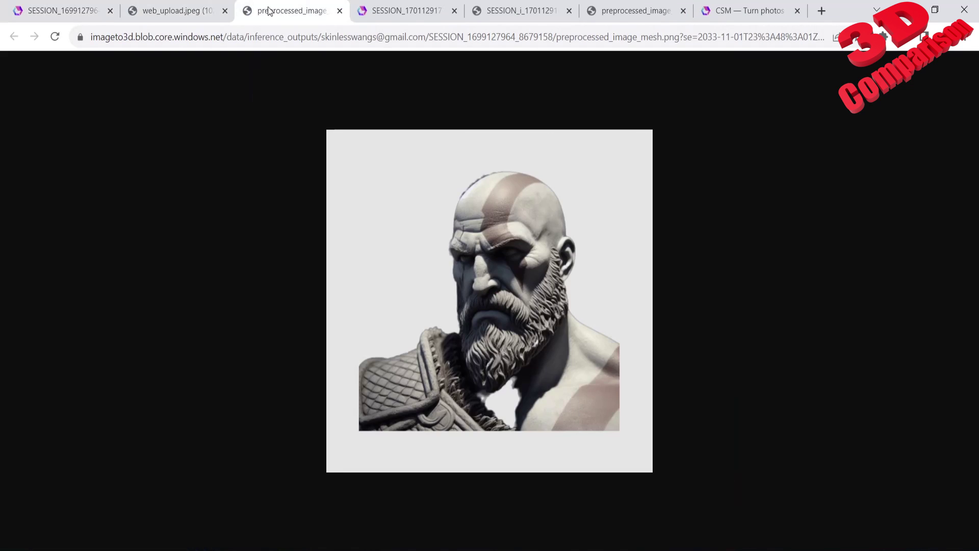
left_click(177, 11)
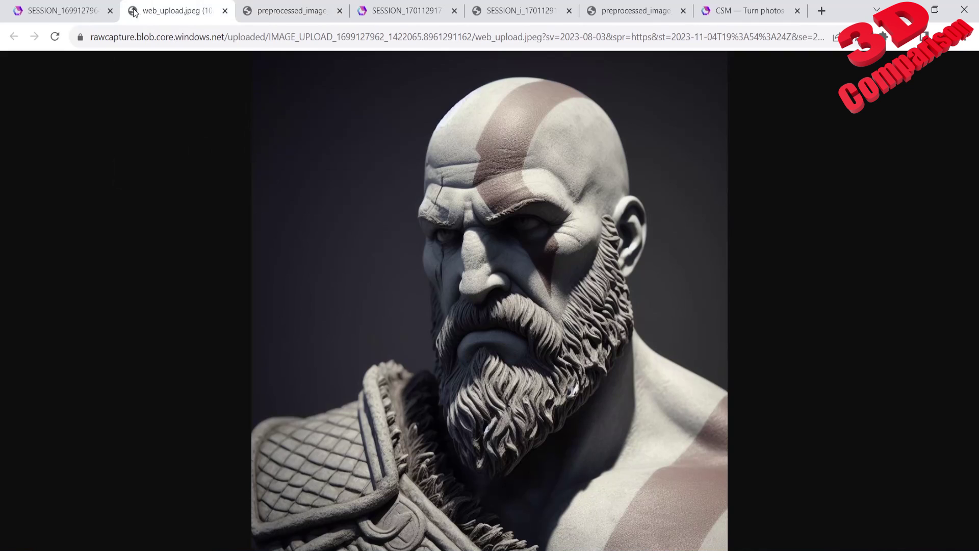
left_click(60, 12)
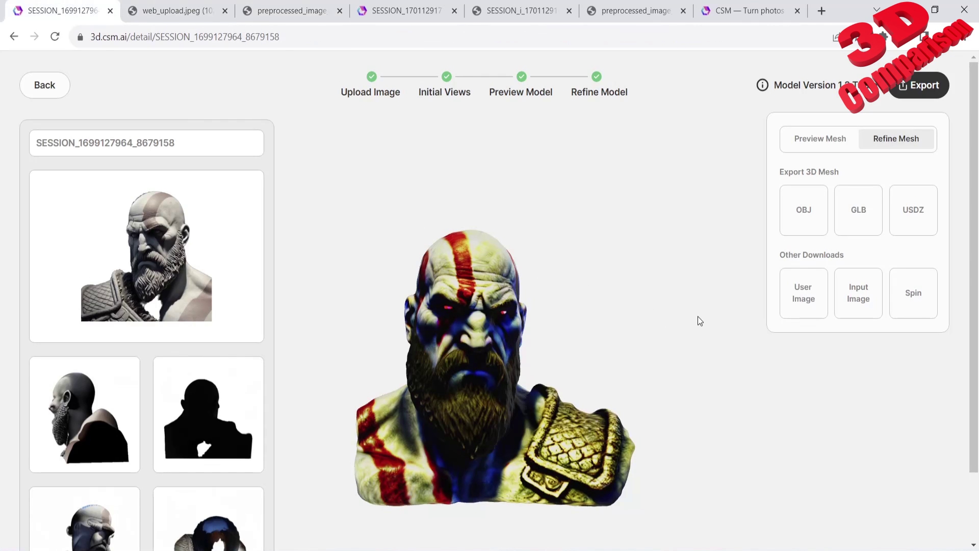